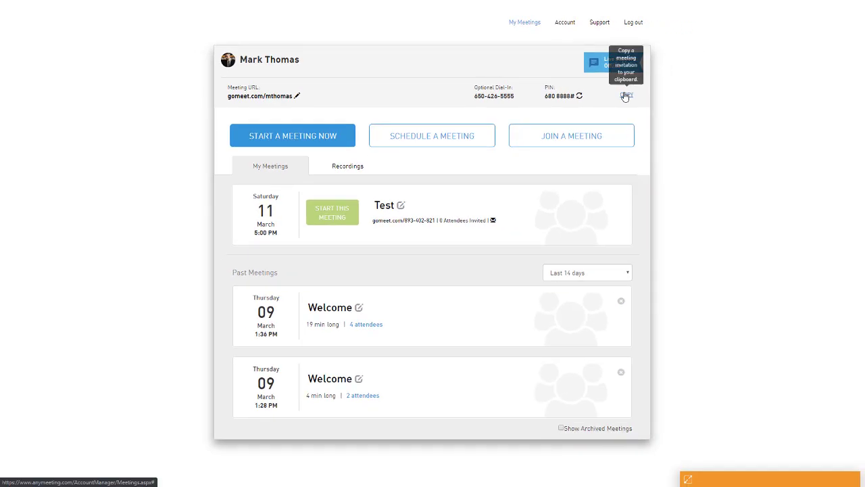
# - Copy the meeting invitation from the AnyMeeting dashboard to the clipboard
pyautogui.click(674, 120)
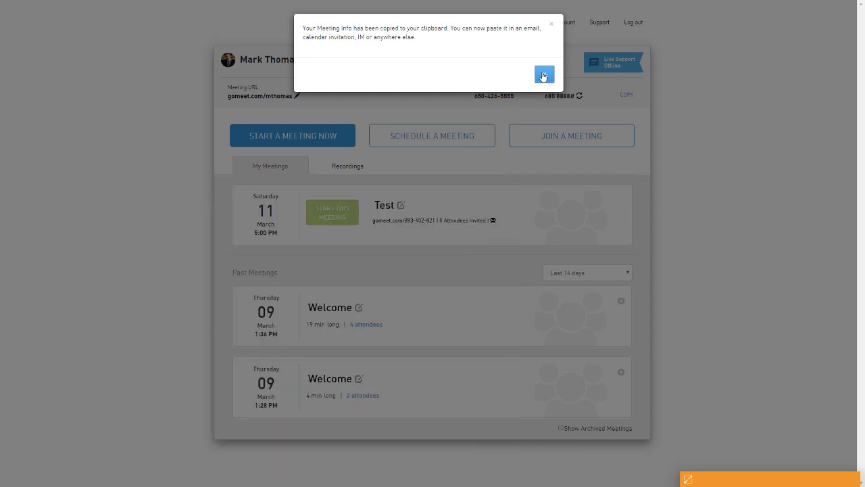
pyautogui.click(543, 74)
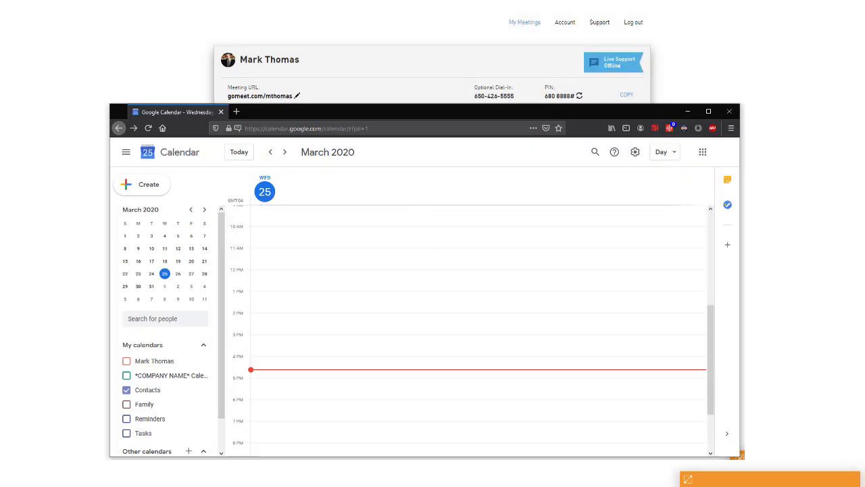
pyautogui.scroll(3, 297, 285)
pyautogui.click(268, 319)
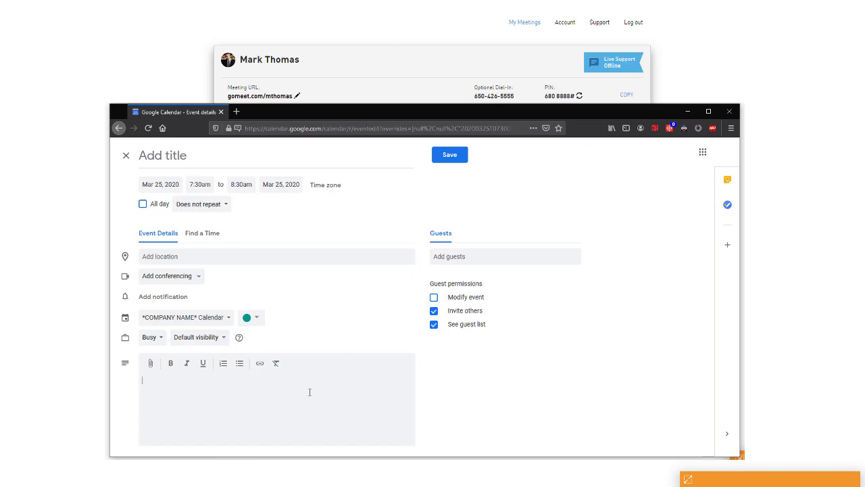
pyautogui.click(309, 392)
pyautogui.hotkey('ctrl', 'v')
pyautogui.click(202, 256)
pyautogui.write('https://gomeet.com/MThomas')
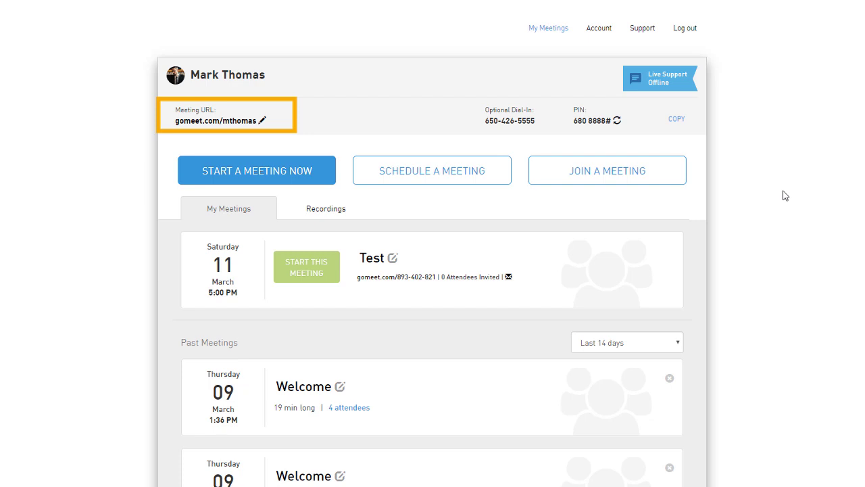
pyautogui.click(261, 122)
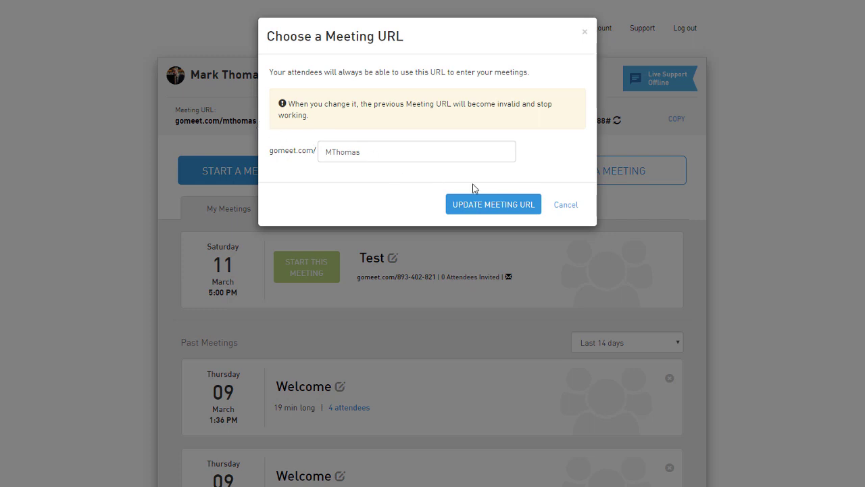
pyautogui.click(564, 204)
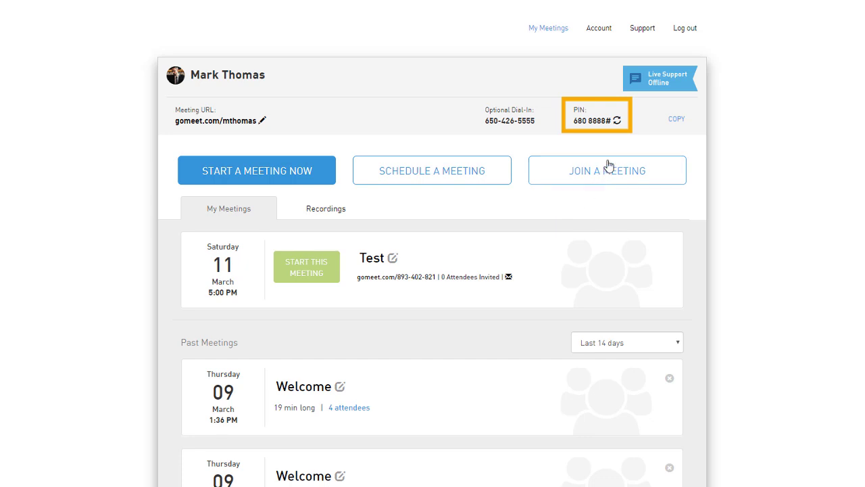
pyautogui.click(617, 122)
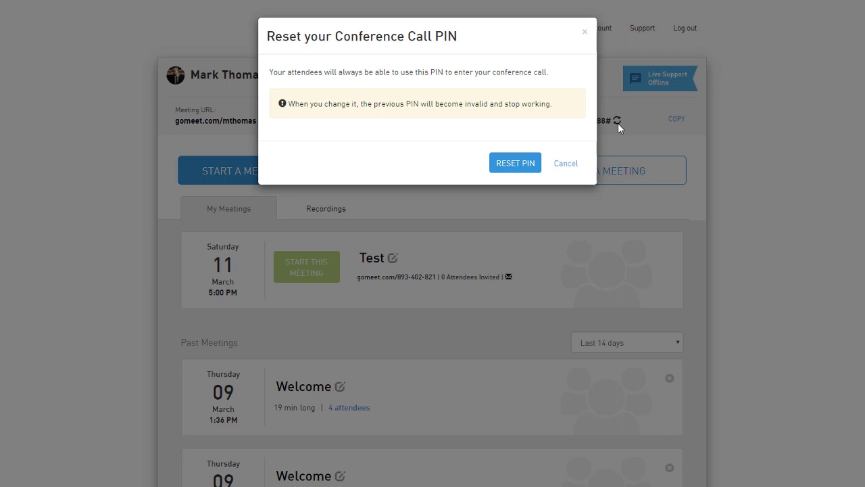
pyautogui.click(563, 167)
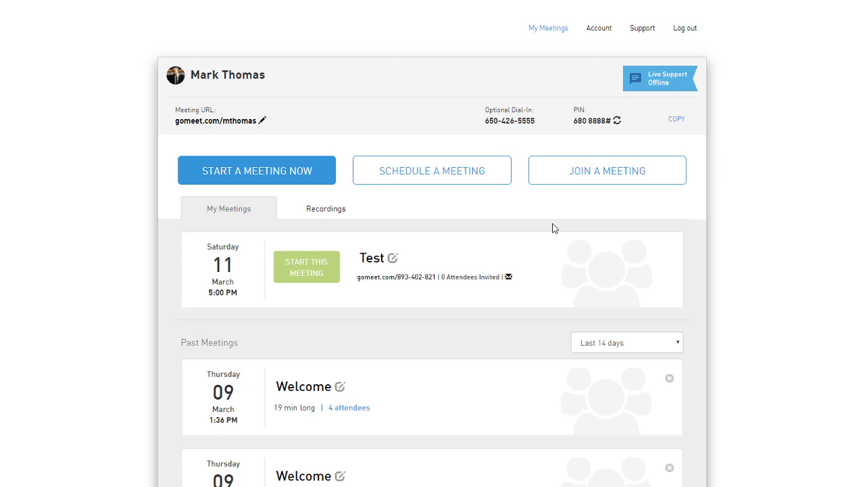
pyautogui.click(311, 181)
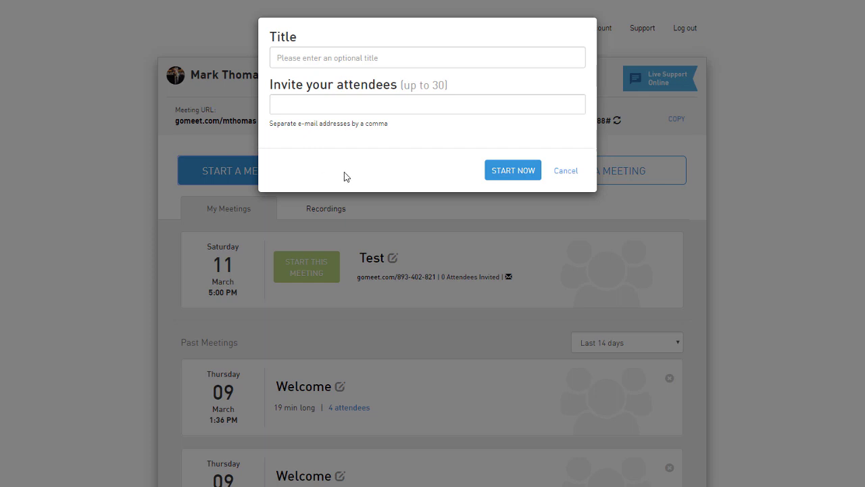
pyautogui.click(557, 176)
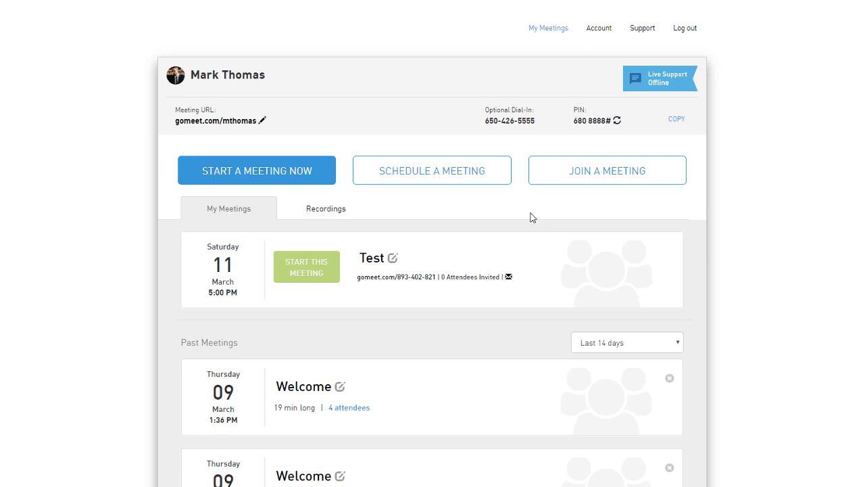
# - Try scheduling 'Marketing Meeting' at 10:00 AM, then start the upcoming Test meeting instead
pyautogui.click(459, 176)
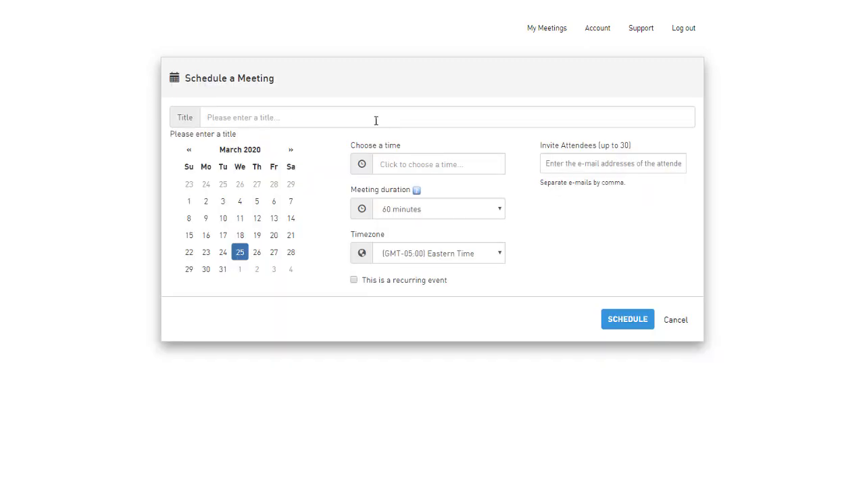
pyautogui.write('Marketing Meeting')
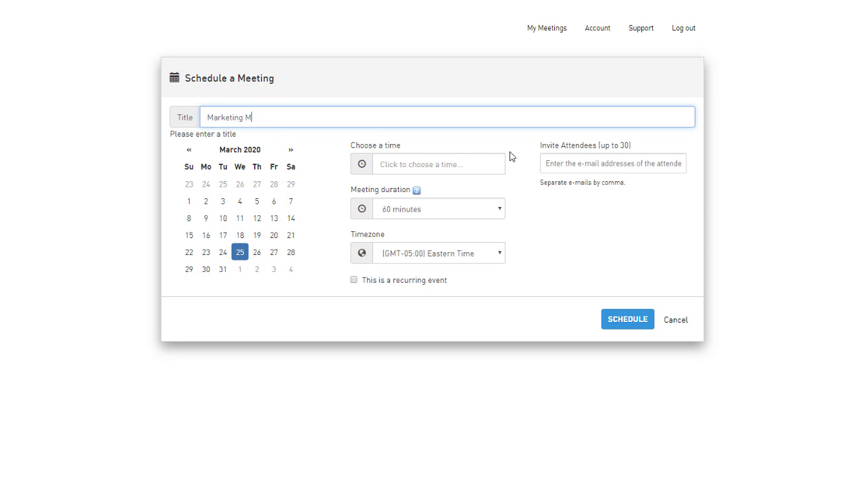
pyautogui.press('Tab')
pyautogui.click(478, 236)
pyautogui.hotkey('shift', 'Tab')
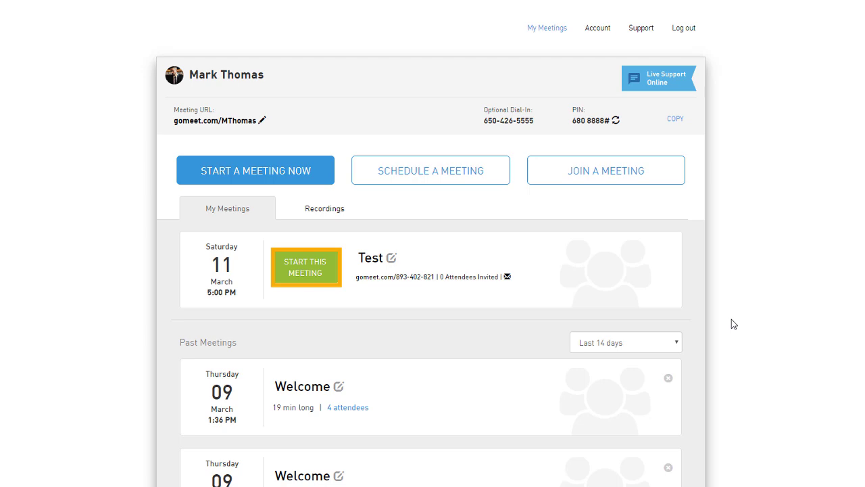
pyautogui.click(328, 272)
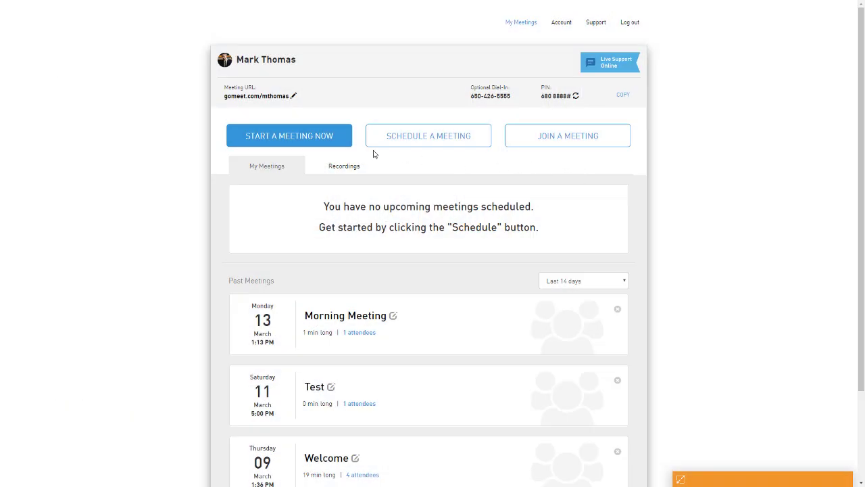
# - Start an instant meeting titled 'Morning PR Meeting' with the suggested contact invited
pyautogui.click(334, 140)
pyautogui.click(362, 43)
pyautogui.write('Morning PR Meeting')
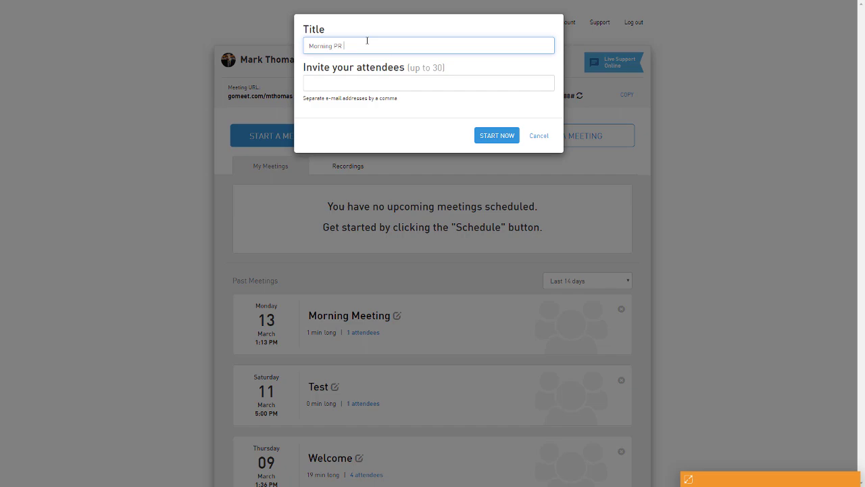
pyautogui.click(378, 81)
pyautogui.write('jennife')
pyautogui.press('Return')
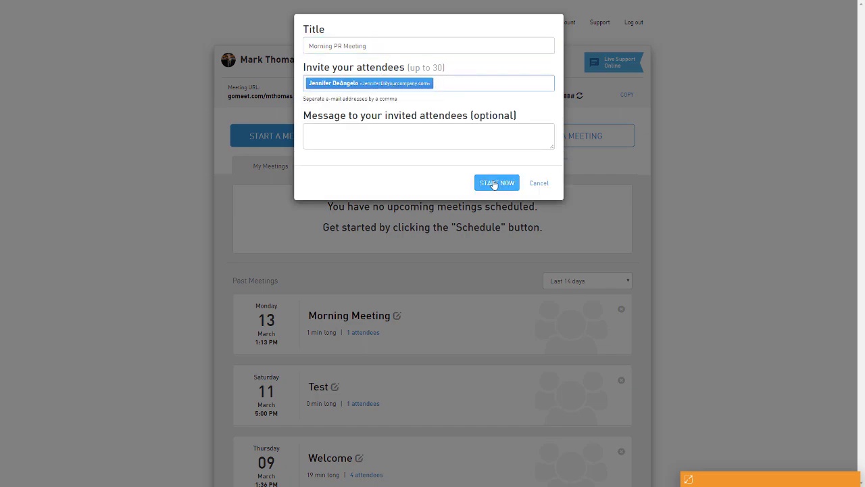
pyautogui.click(498, 183)
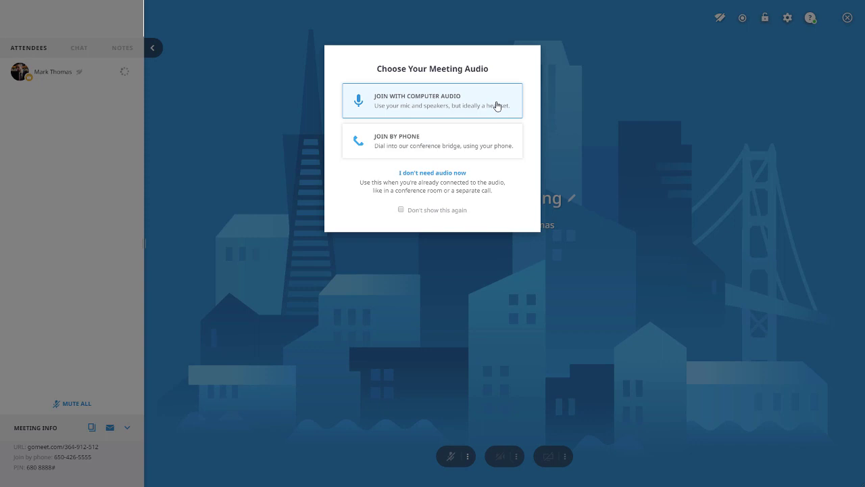
# - Connect to the Morning Meeting using computer audio
pyautogui.click(498, 107)
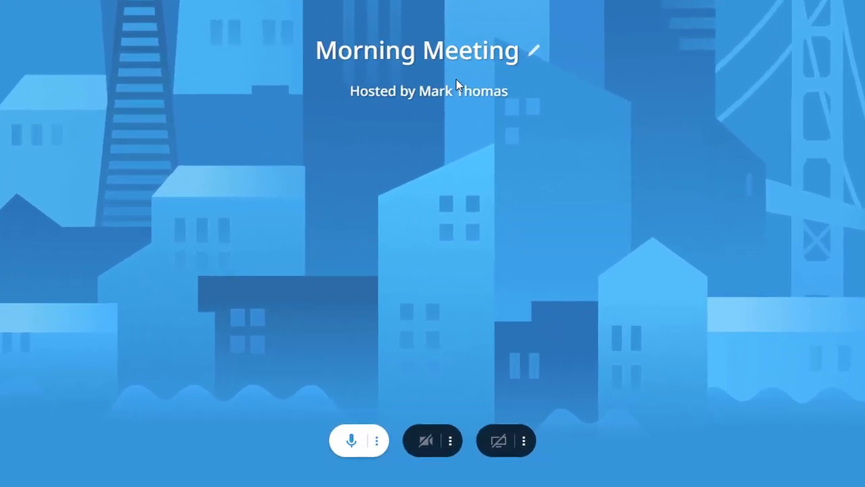
# - Route speaker output to the Communications headset earphones and check the phone dial-in details
pyautogui.click(376, 446)
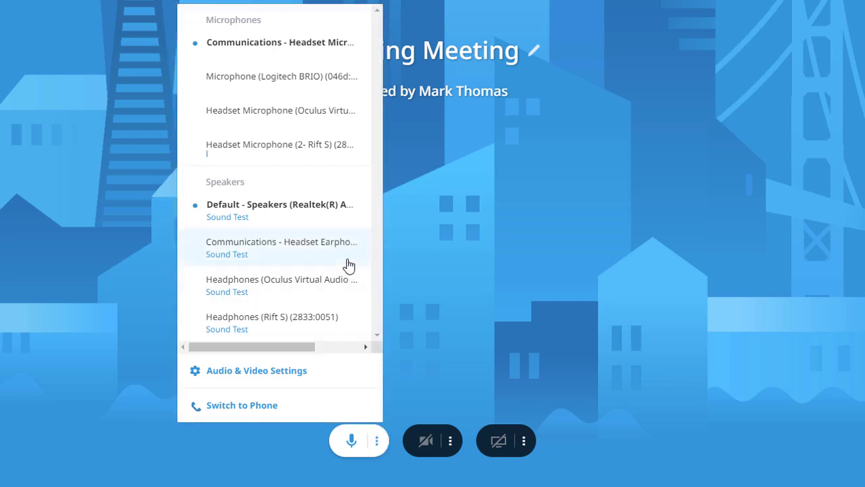
pyautogui.click(348, 265)
pyautogui.click(380, 443)
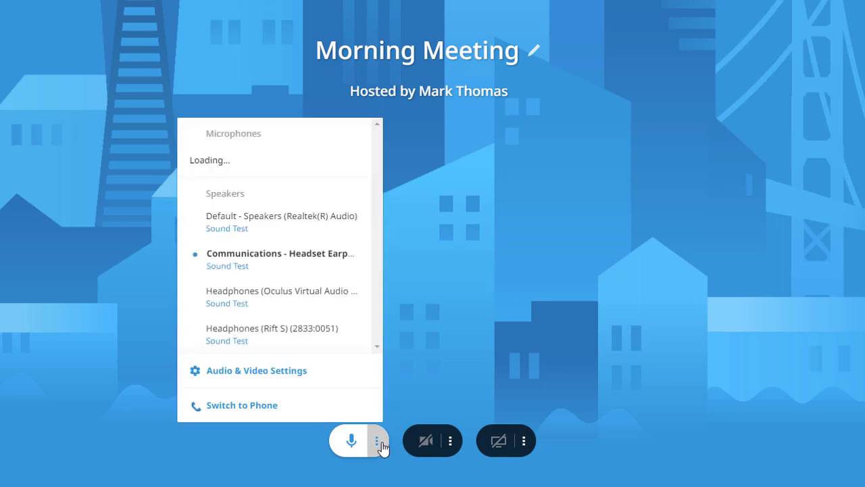
pyautogui.click(379, 444)
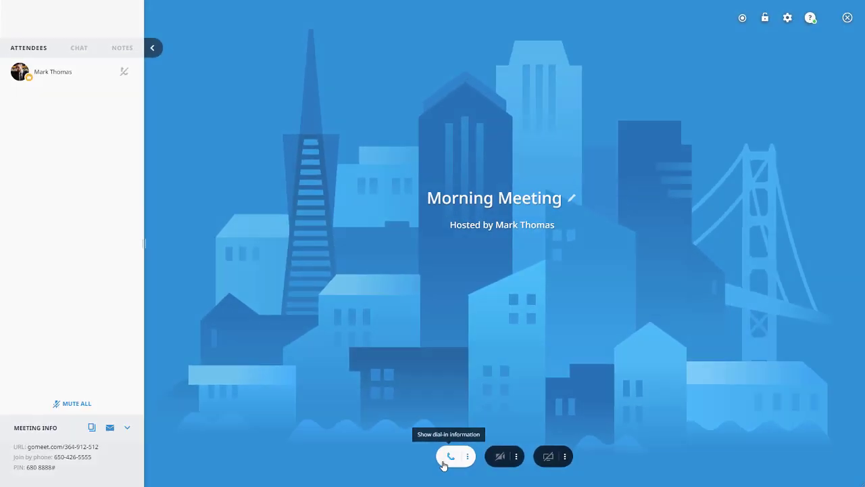
pyautogui.click(450, 457)
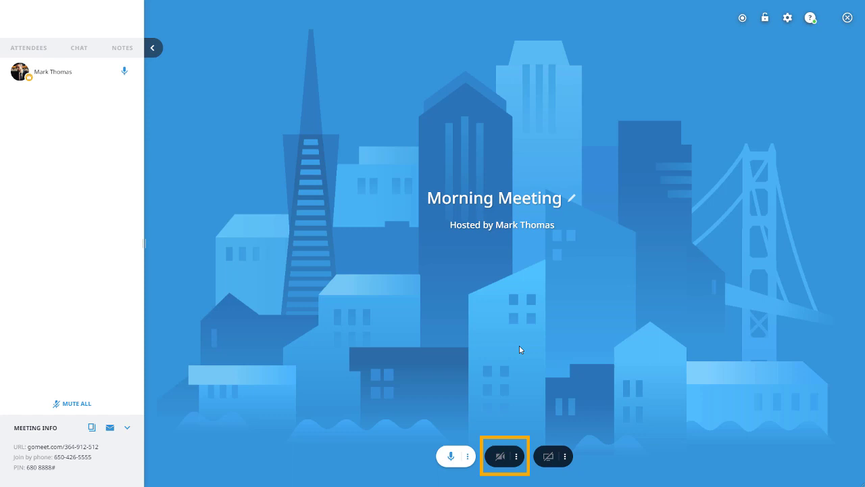
pyautogui.click(516, 456)
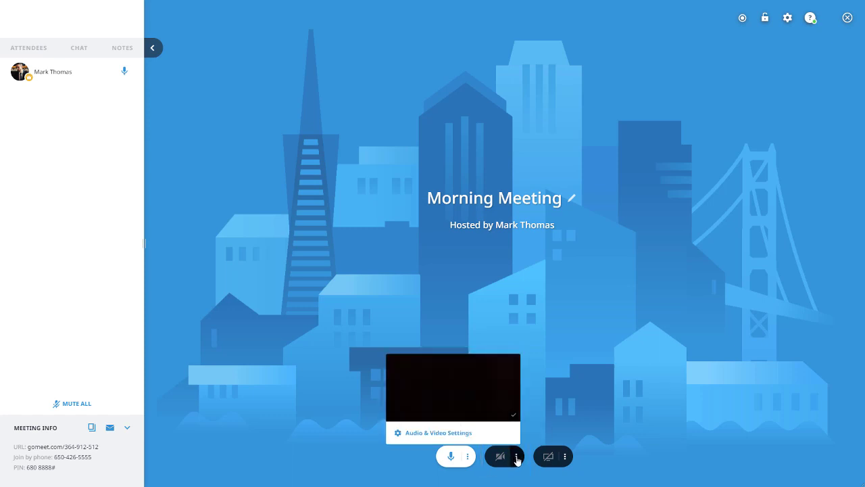
pyautogui.click(517, 459)
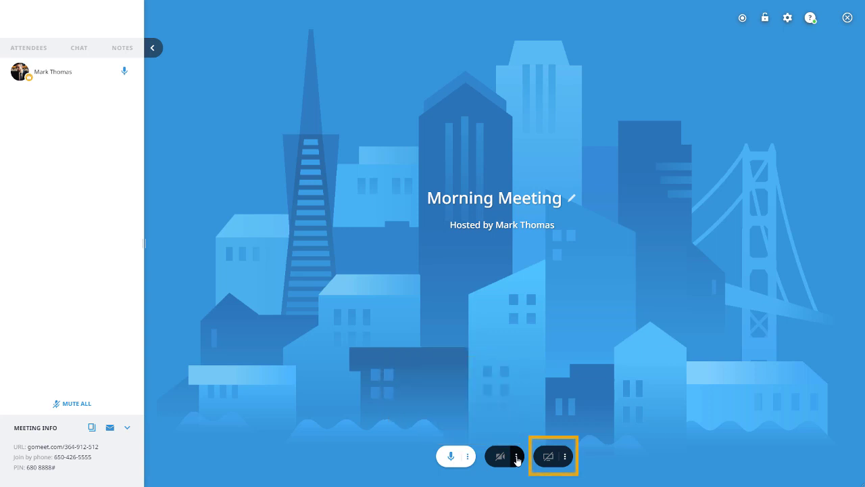
# - Share the Urban monochrome PowerPoint application window with the attendees
pyautogui.click(566, 456)
pyautogui.click(567, 458)
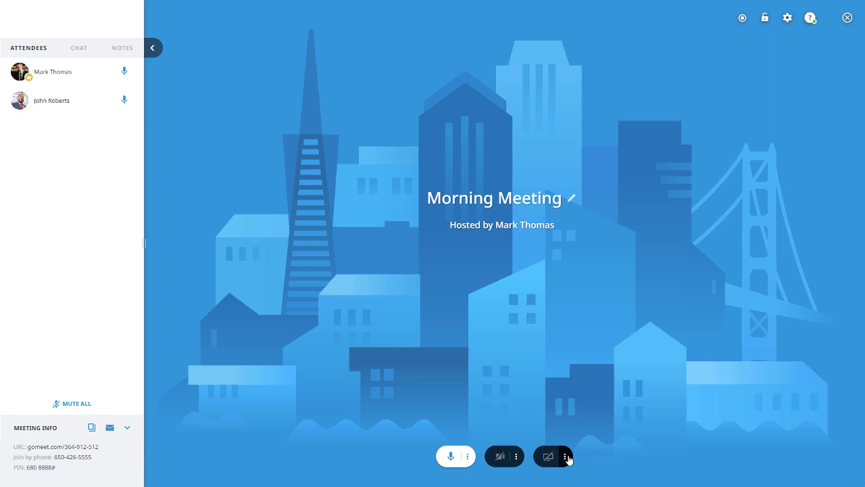
pyautogui.click(549, 460)
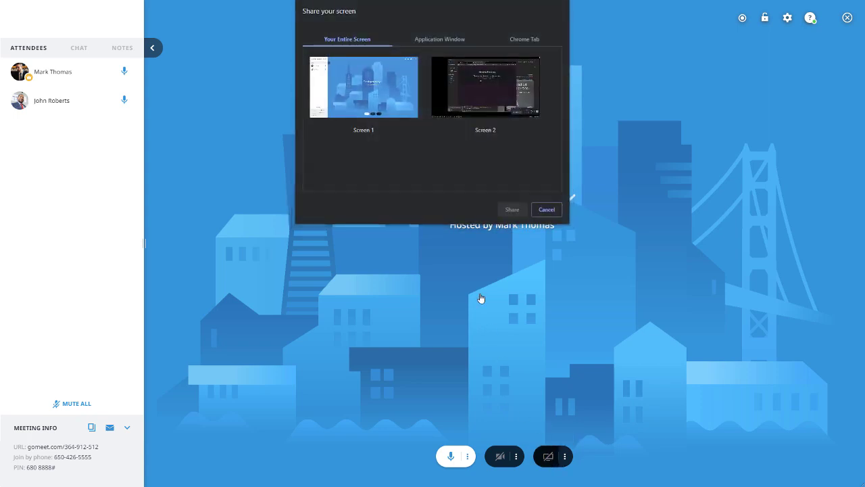
pyautogui.click(426, 40)
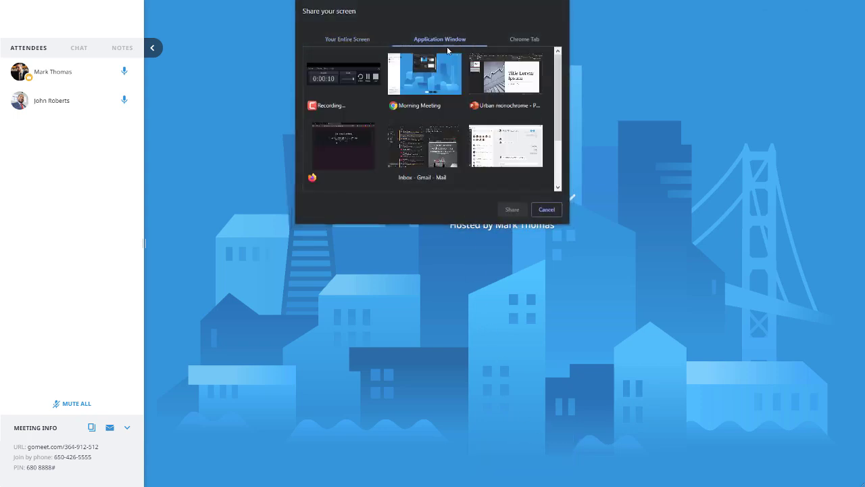
pyautogui.click(506, 76)
pyautogui.click(524, 210)
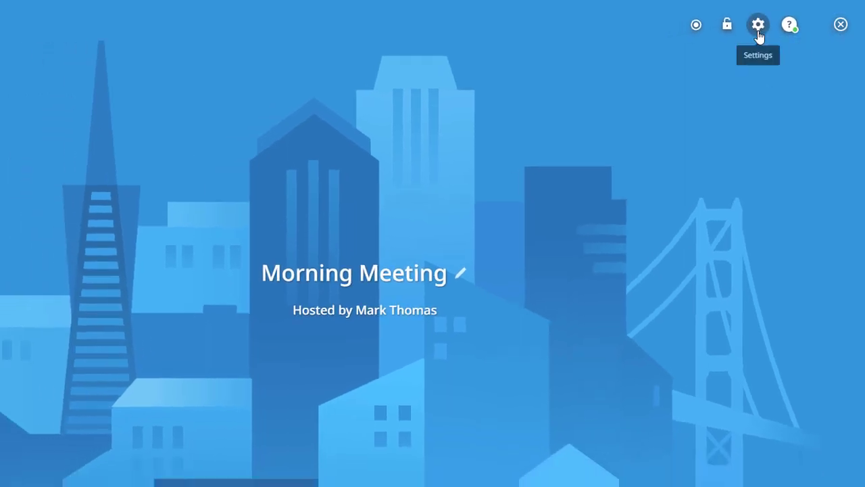
pyautogui.click(769, 23)
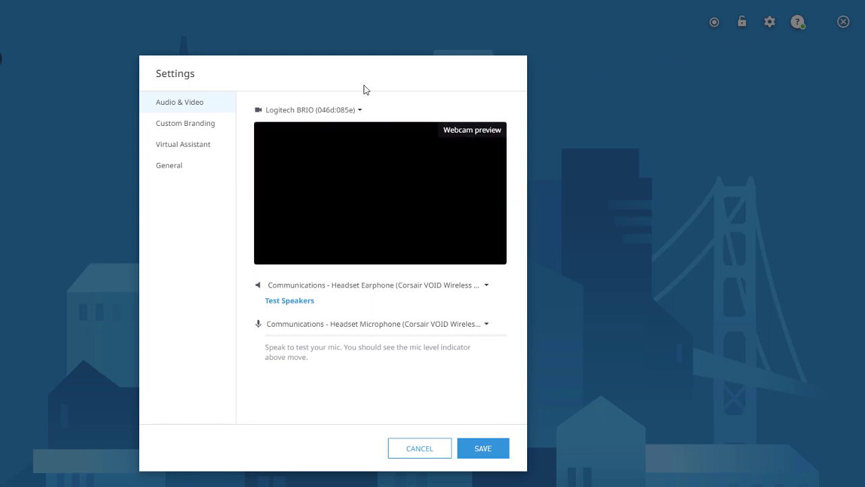
pyautogui.click(213, 125)
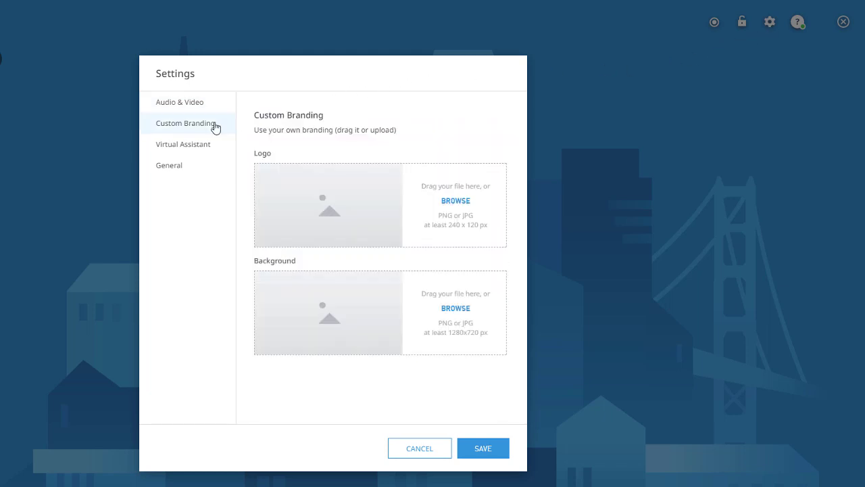
pyautogui.click(223, 150)
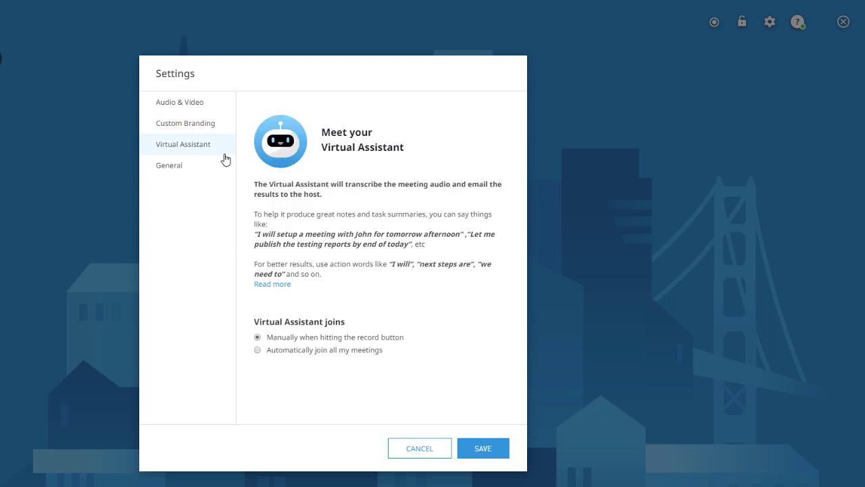
pyautogui.click(228, 171)
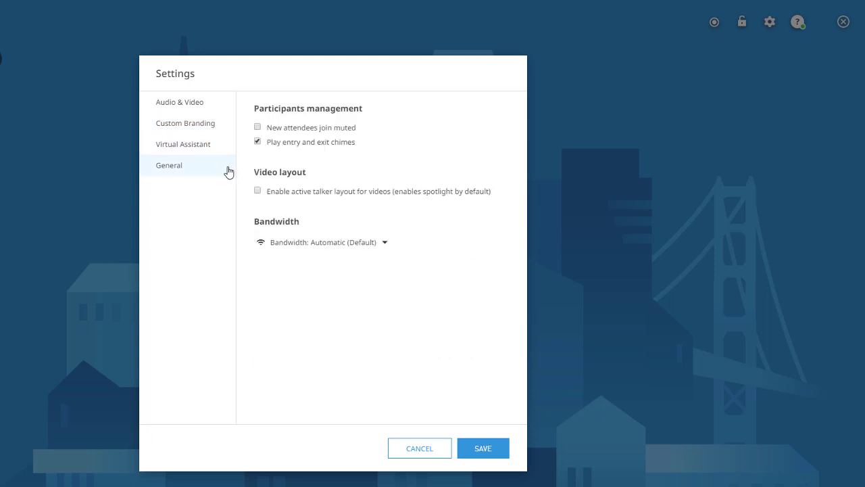
pyautogui.click(424, 448)
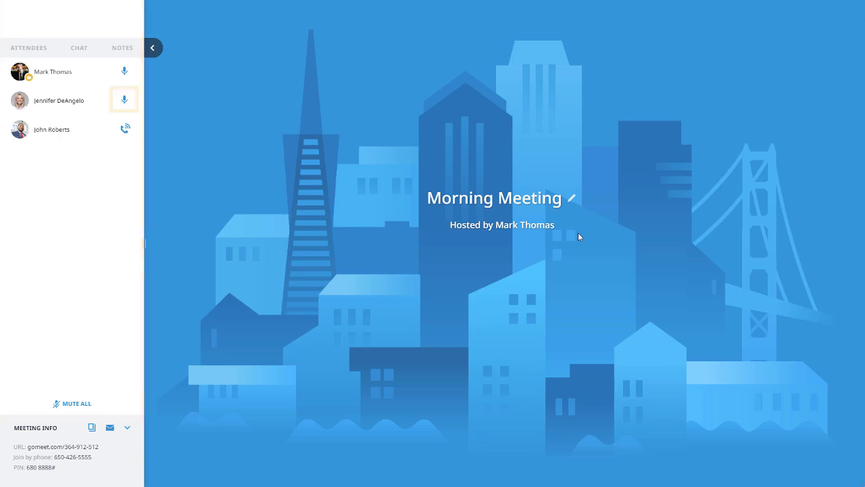
# - Mute all attendees, confirming with Yes, Mute Everyone
pyautogui.moveTo(323, 187)
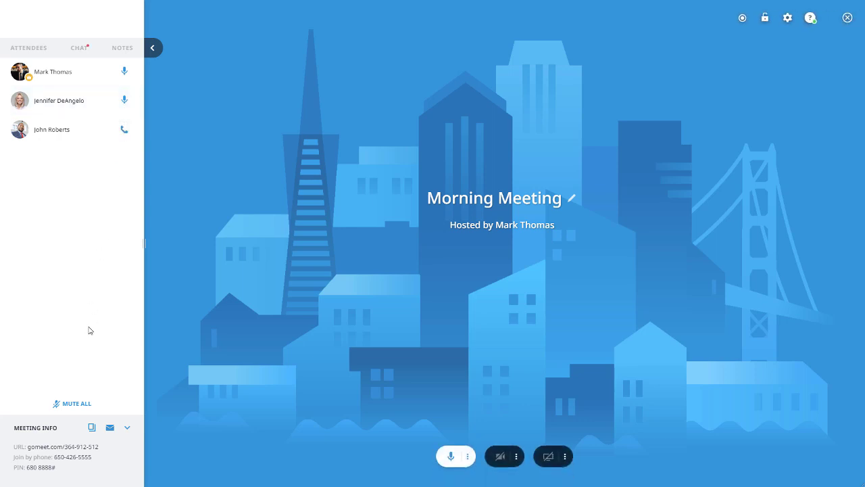
pyautogui.click(84, 403)
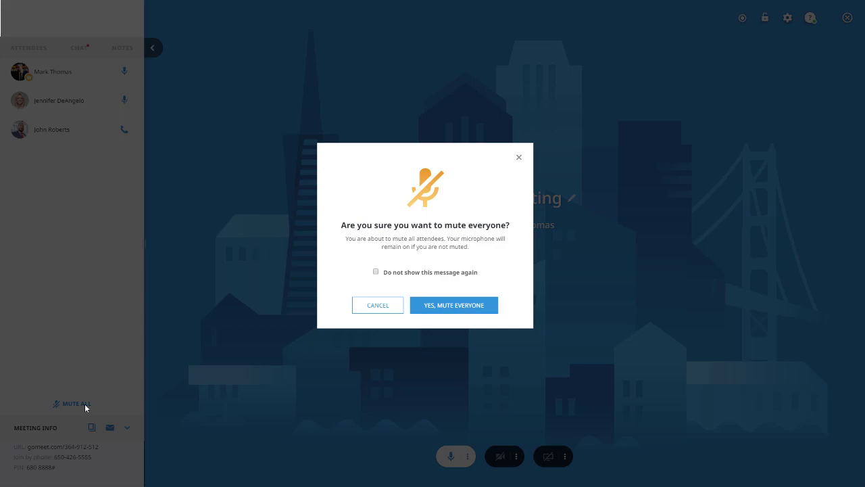
pyautogui.click(436, 309)
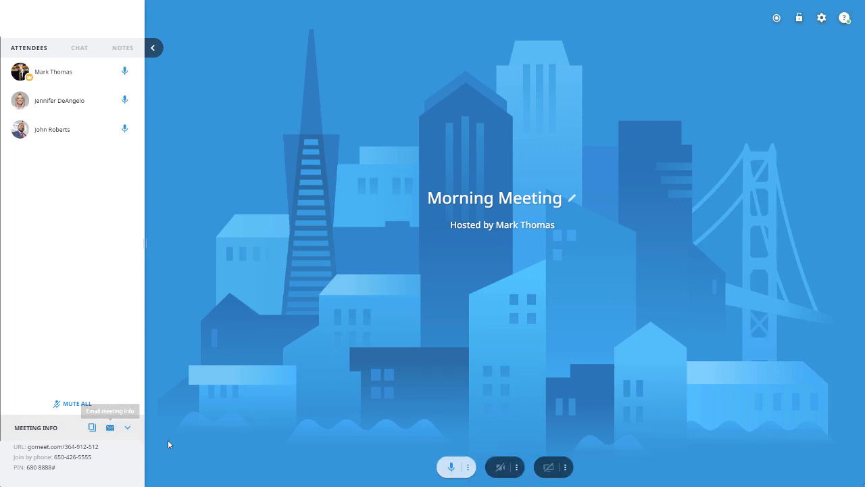
# - Post 'Thanks all!' in the meeting chat
pyautogui.click(82, 52)
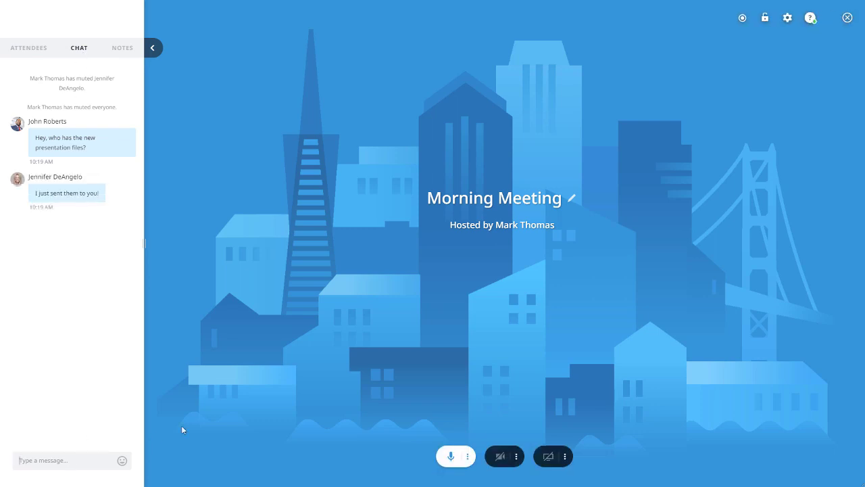
pyautogui.write('Thanks all!')
pyautogui.press('Return')
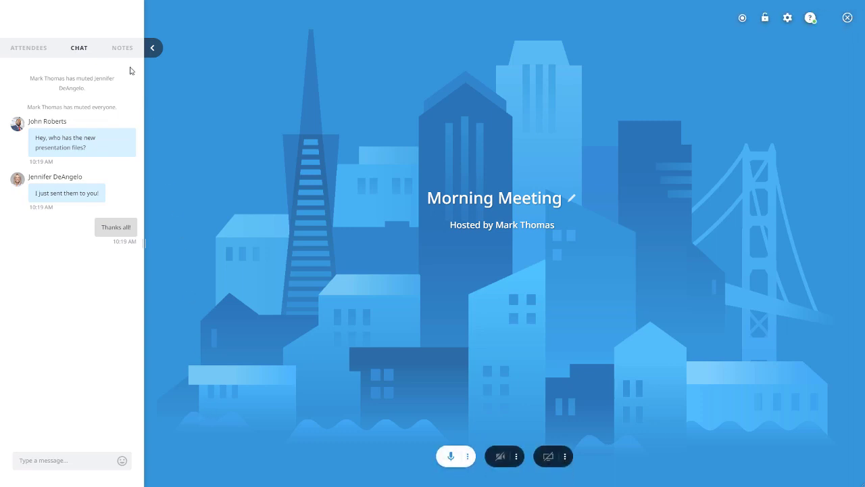
# - In Notes, record that presentation materials arrived and the next meeting is Wed the 26th
pyautogui.click(122, 47)
pyautogui.click(79, 124)
pyautogui.write('Jennifer ')
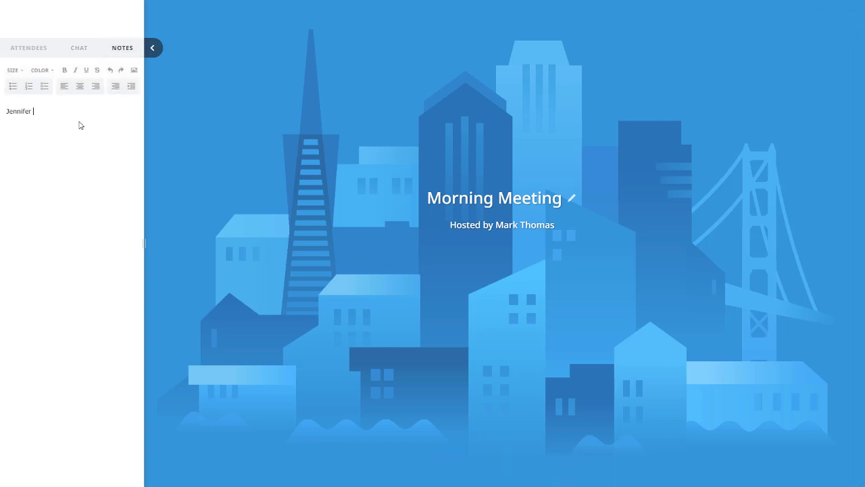
pyautogui.write('DeAngelo sent over the Presentation Materials for us to')
pyautogui.write(' brief. ')
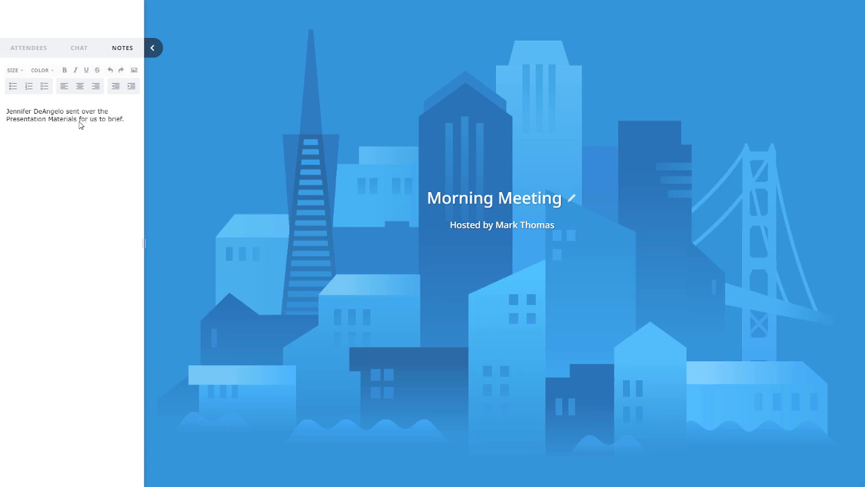
pyautogui.write('Everything looks on track today, will meet again on Wed the 26th.')
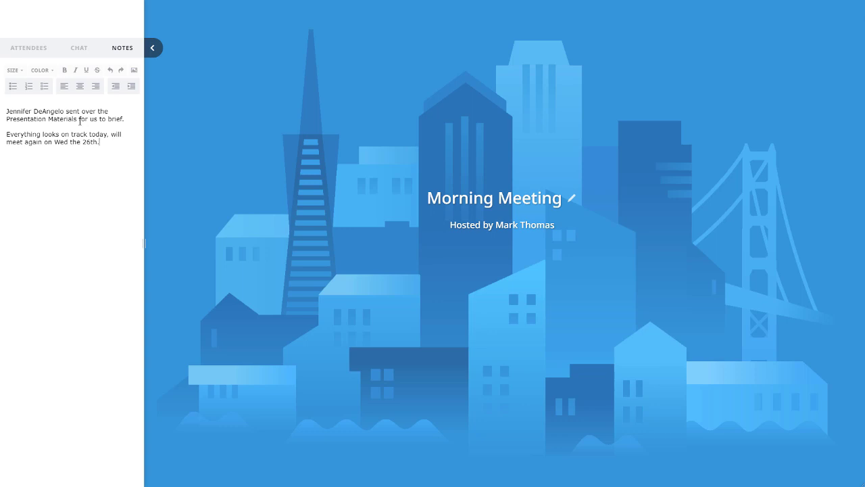
pyautogui.moveTo(277, 250)
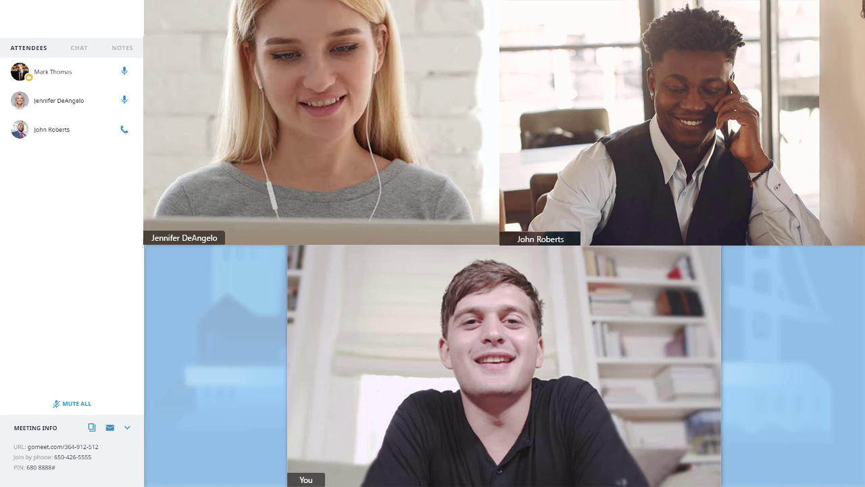
# - Spotlight one participant's video on the main stage
pyautogui.click(206, 155)
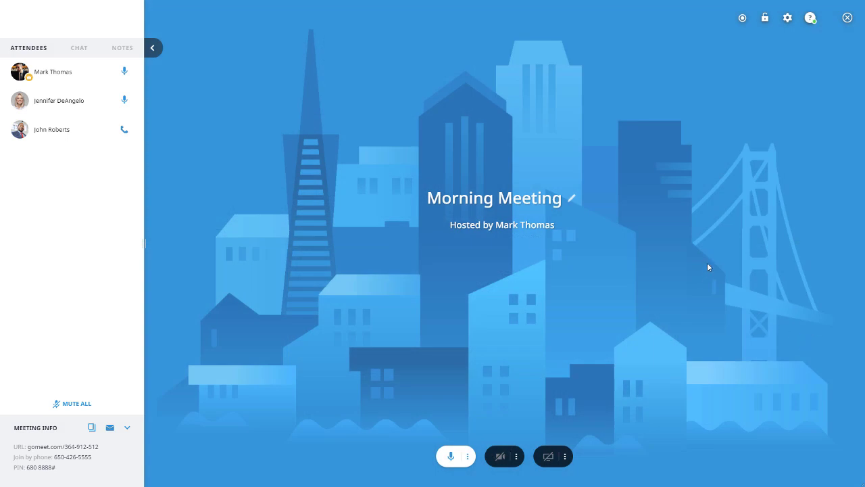
# - End the meeting for all attendees with the redirect message 'Thanks for joining!'
pyautogui.click(849, 18)
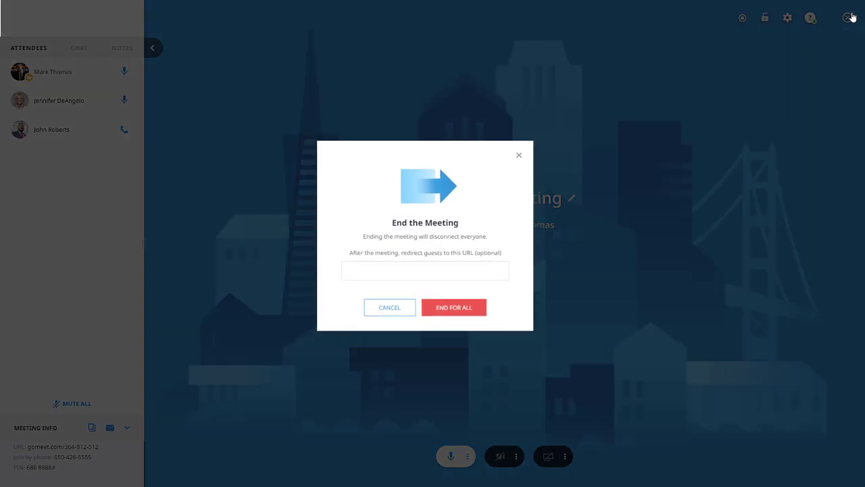
pyautogui.write('Thanks for ')
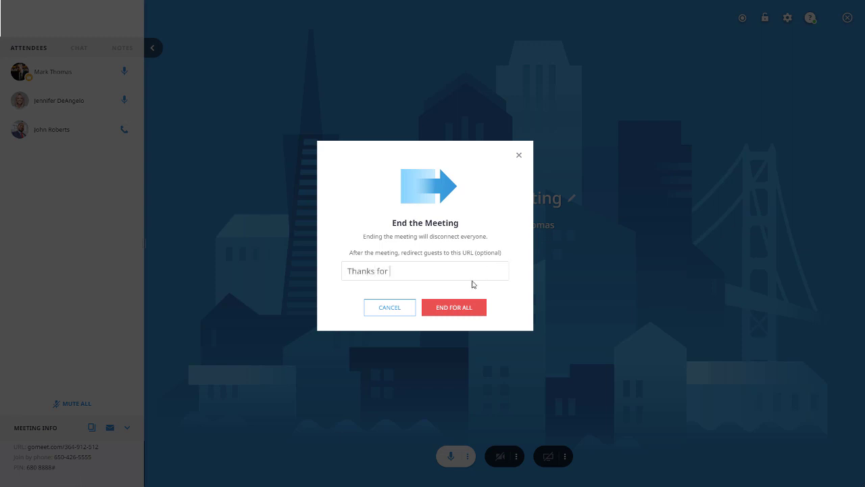
pyautogui.write('joining!')
pyautogui.click(474, 306)
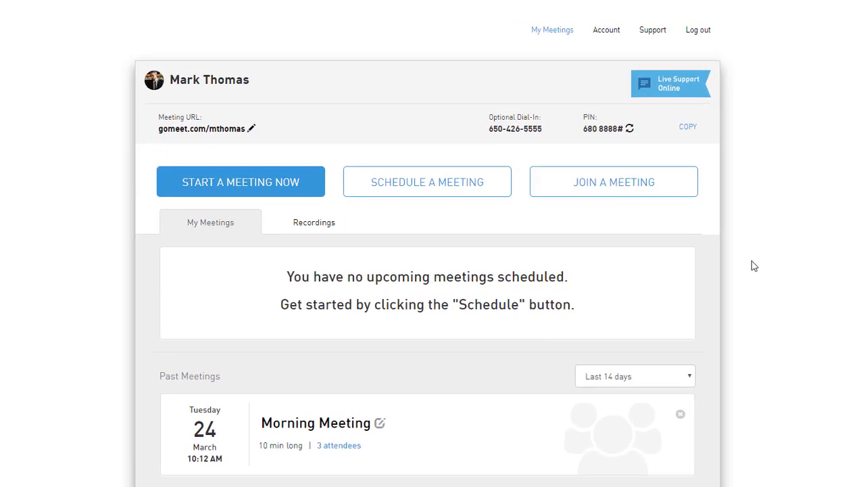
# - Open the past Morning Meeting and review its invitees and recording download details
pyautogui.click(323, 426)
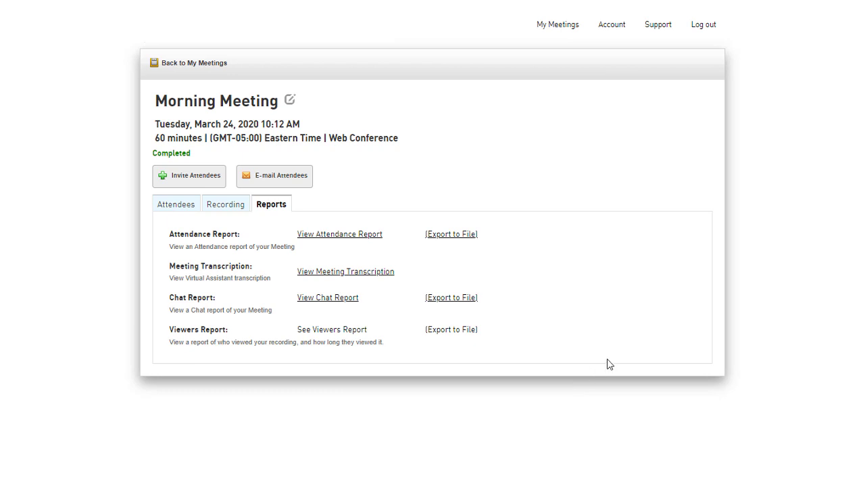
pyautogui.click(174, 211)
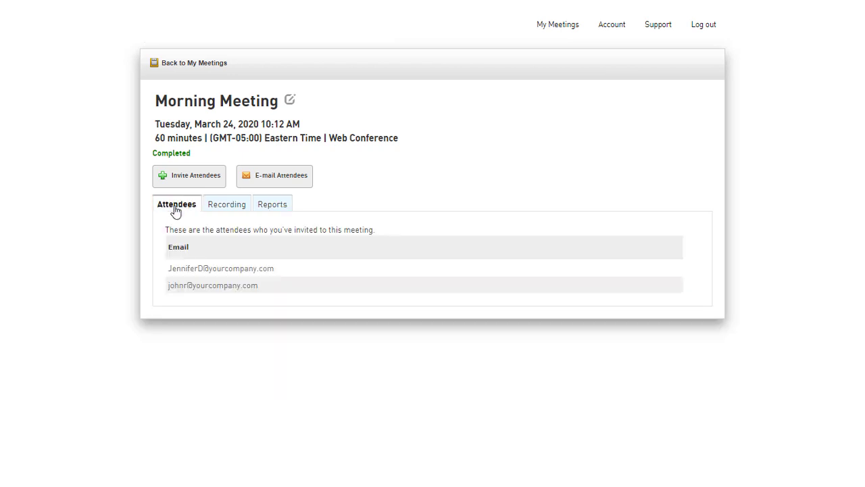
pyautogui.click(221, 211)
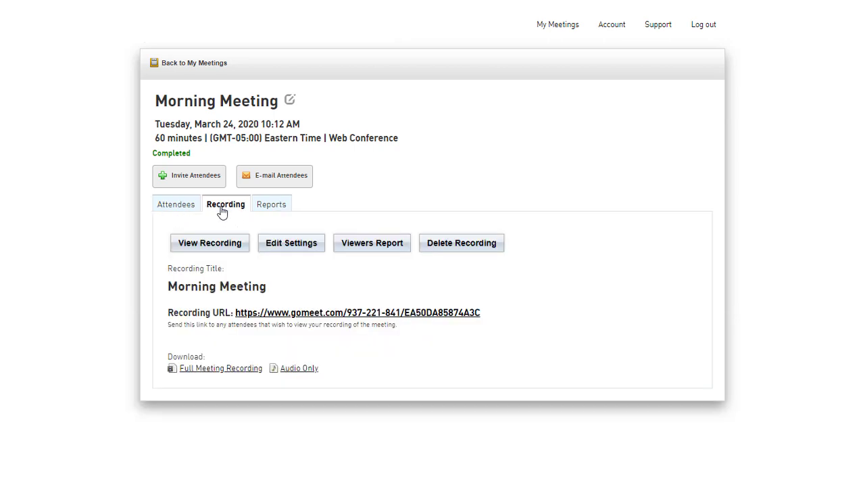